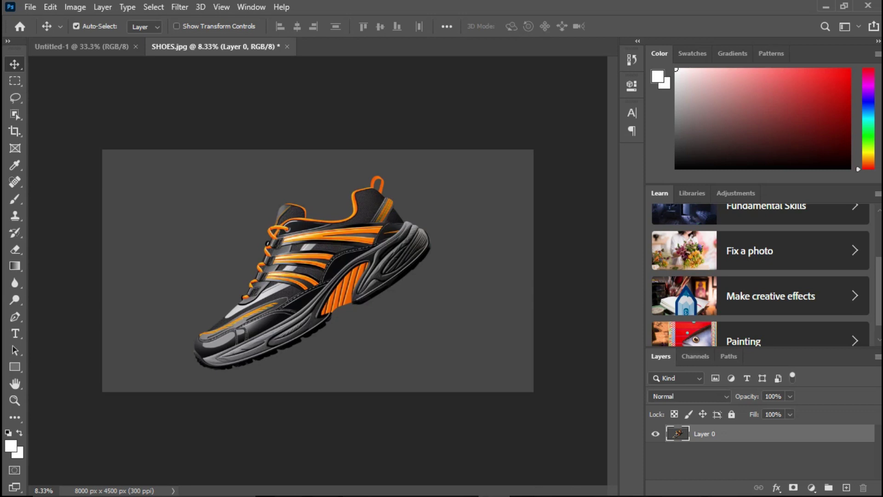
- Duplicate the sneaker photo layer Layer 0 to create Layer 0 copy
mouse_move(704, 433)
left_mouse_down()
mouse_move(704, 487)
mouse_move(846, 487)
left_mouse_up()
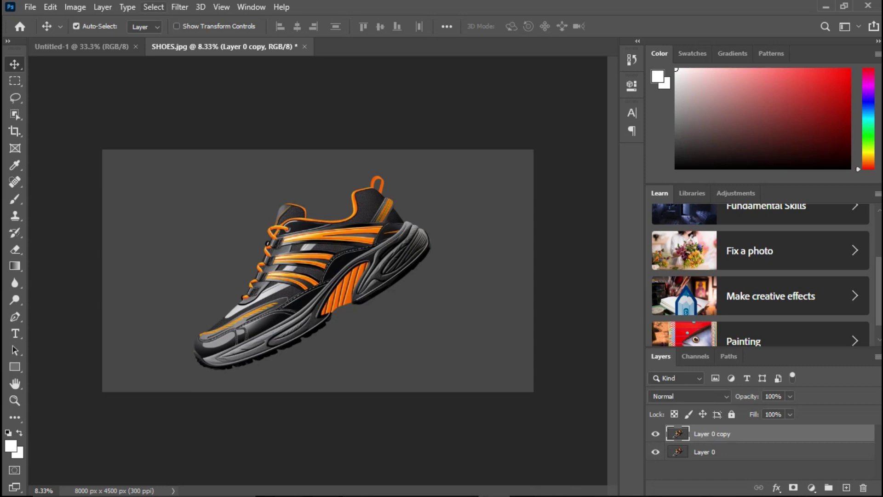
- Select the sneaker with Select > Subject and turn it into a layer mask on Layer 0 copy
left_click(153, 6)
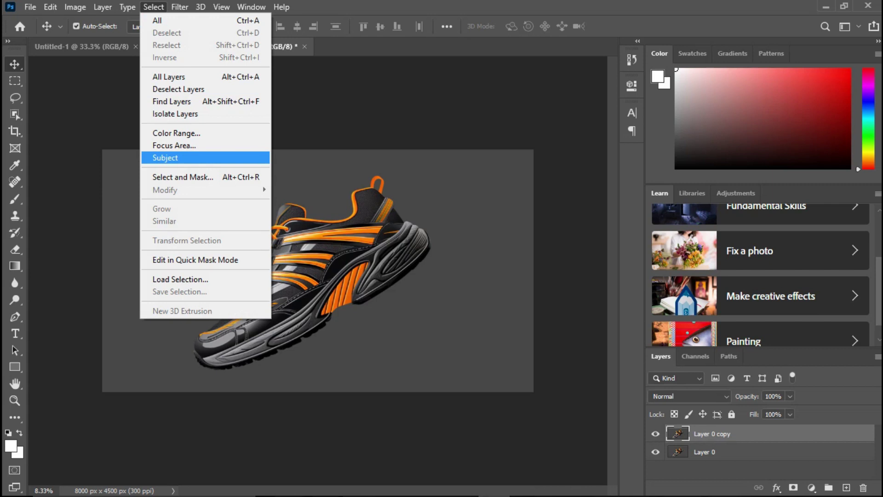
left_click(165, 157)
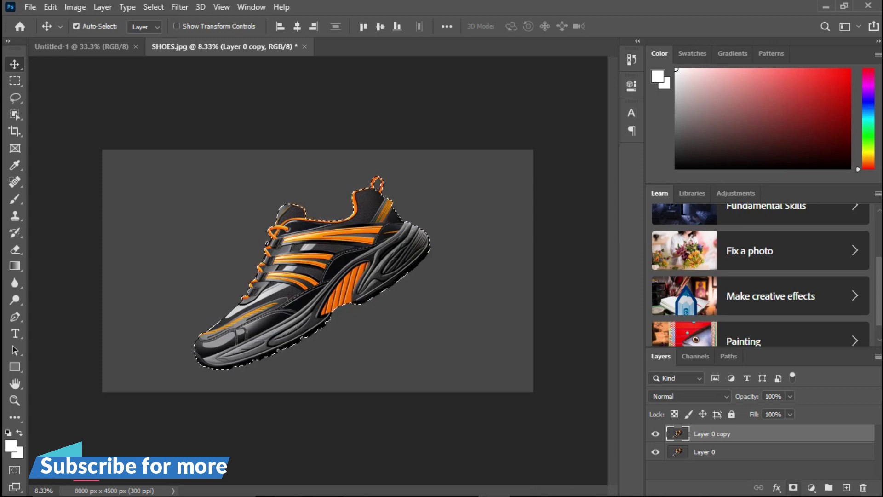
left_click(793, 487)
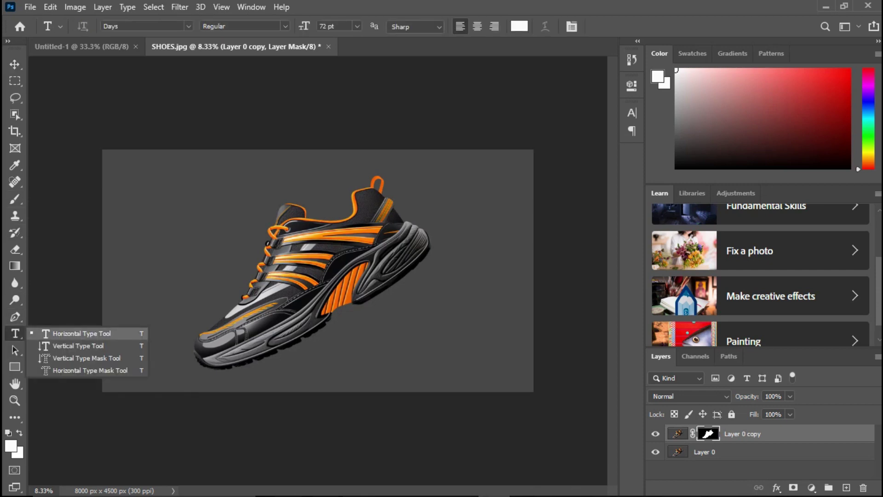
- Create a white text layer reading 'SHOES' over the left part of the sneaker
left_click_drag(15, 333, 50, 333)
left_click(200, 266)
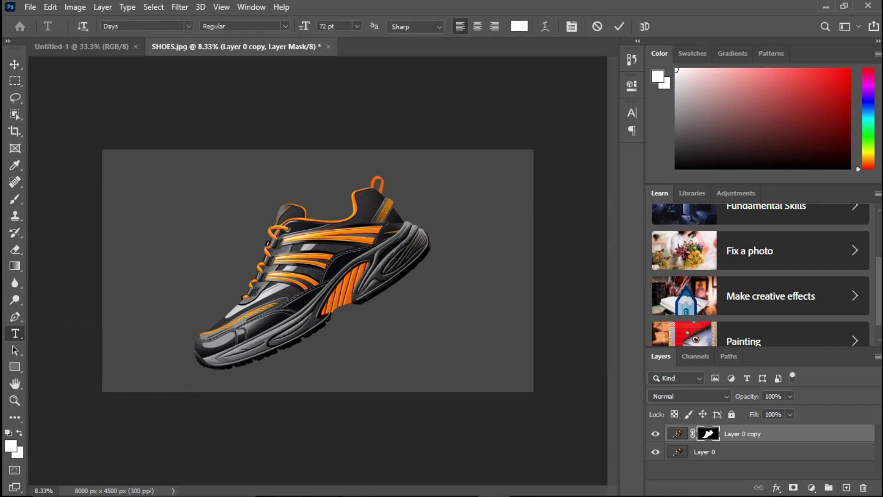
key("ctrl+t")
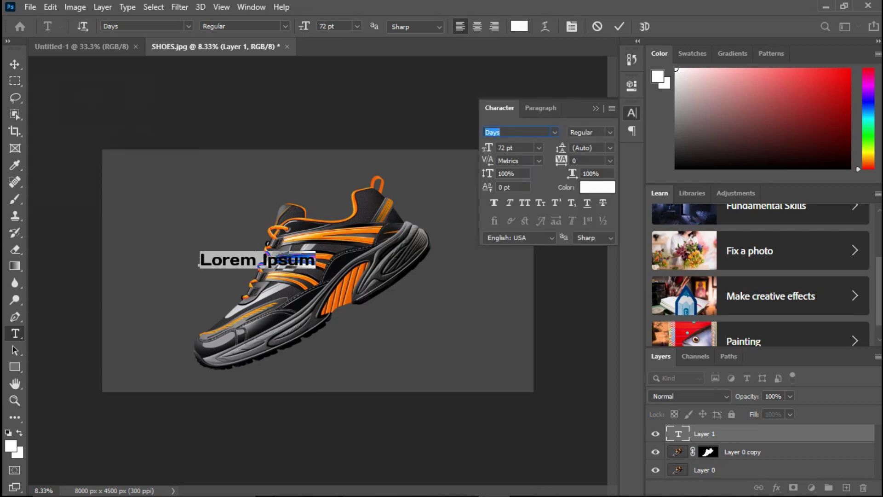
left_click_drag(316, 260, 200, 259)
key("BackSpace")
type("SHOES")
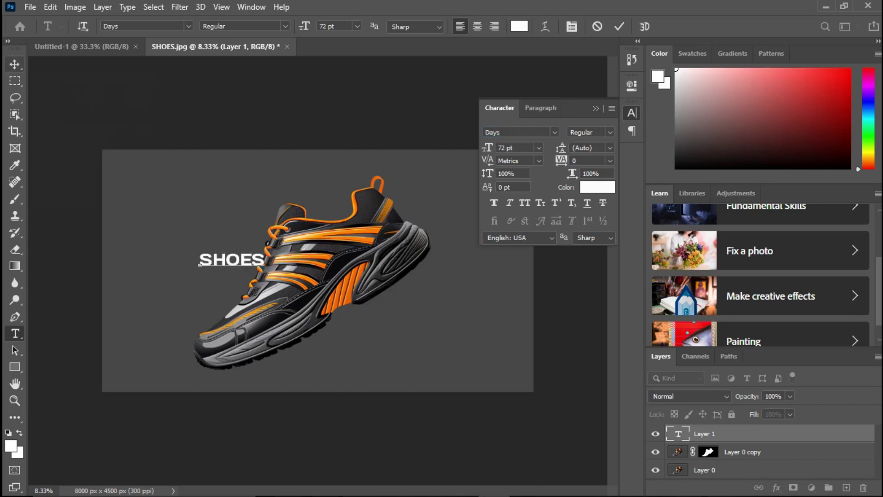
key("ctrl+Return")
key("v")
left_click(595, 108)
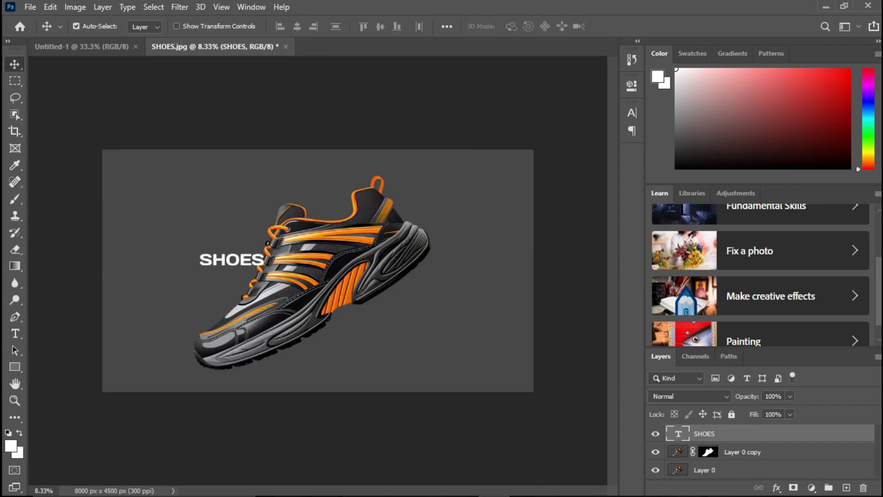
- Move SHOES right and scale it up roughly fourfold across the sneaker
left_click_drag(231, 260, 258, 265)
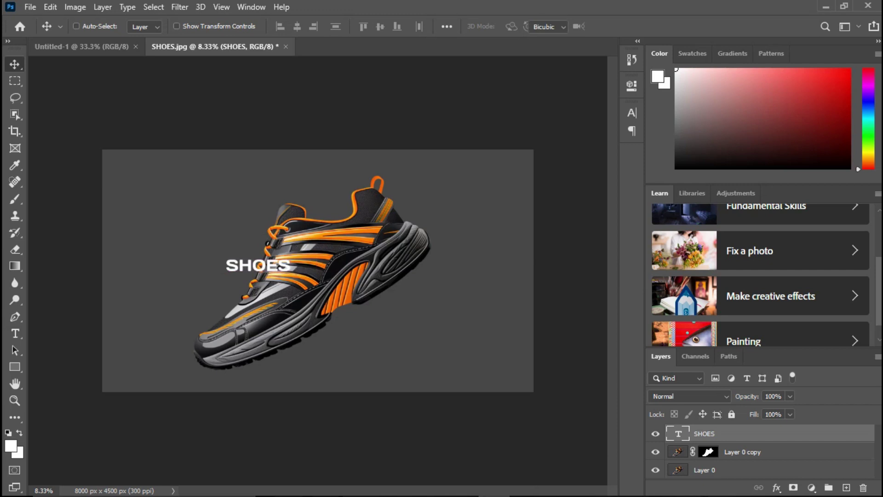
key("ctrl+t")
left_click_drag(291, 273, 529, 381)
mouse_move(414, 275)
left_mouse_down()
mouse_move(373, 266)
mouse_move(382, 272)
left_mouse_up()
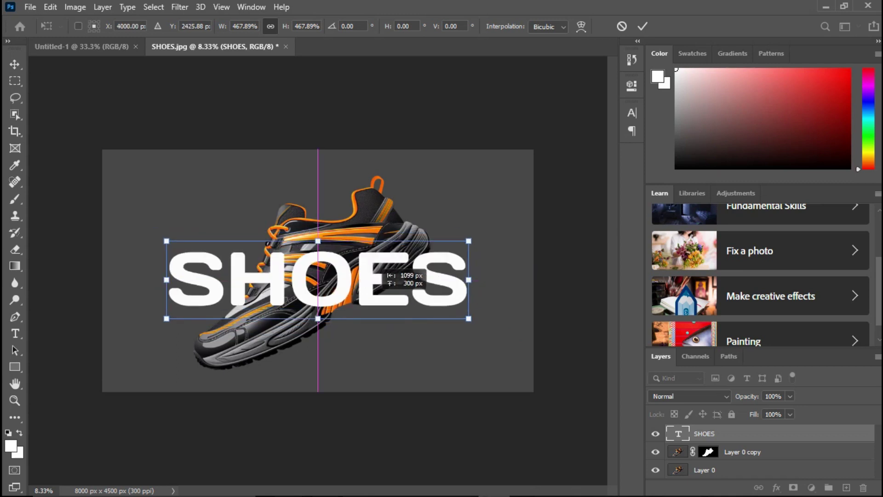
left_click_drag(469, 280, 454, 278)
- Nudge SHOES right and down into the centre and commit the transform
key("Right")
key("Right")
key("Right")
key("Right")
key("Right")
key("Down")
key("Down")
key("Right")
key("Right")
key("Right")
key("Right")
key("Right")
key("Right")
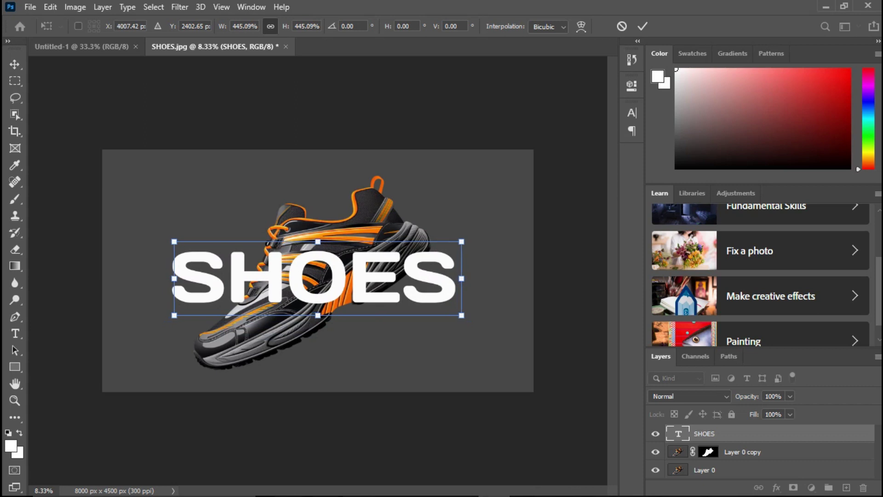
key("Down")
key("Down")
key("Right")
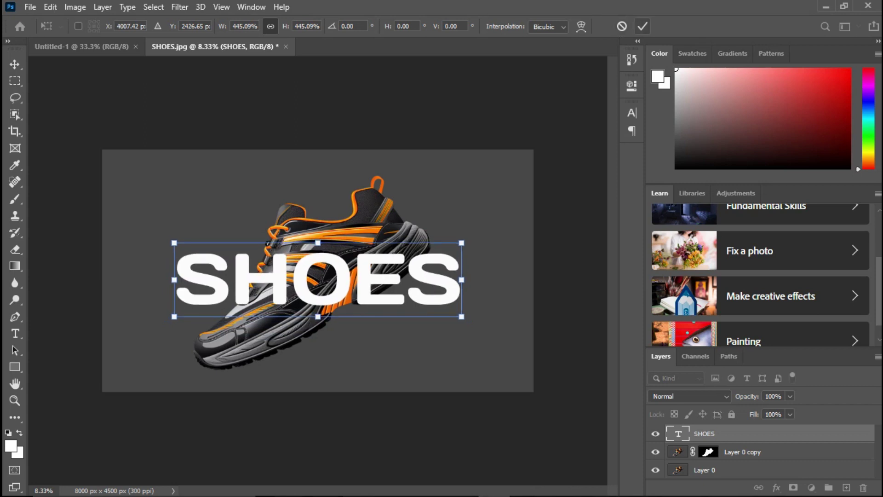
left_click(643, 26)
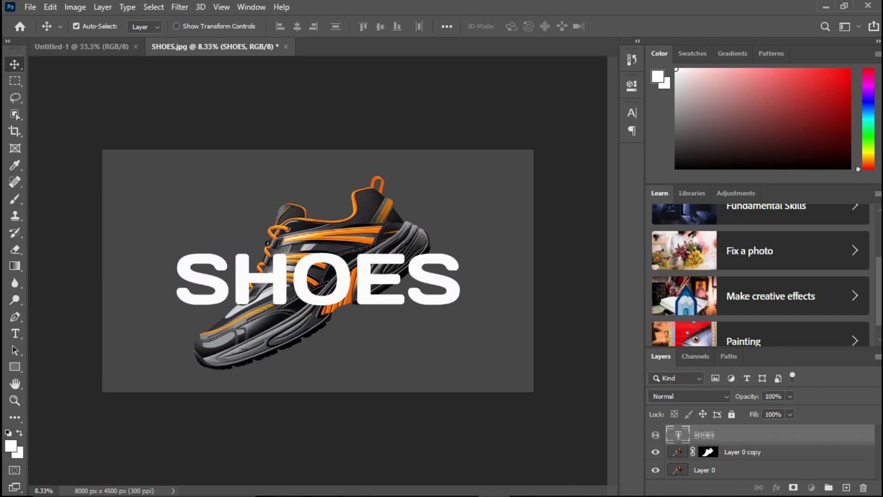
- Duplicate the SHOES text layer and place the copy below the masked sneaker layer
key("ctrl+j")
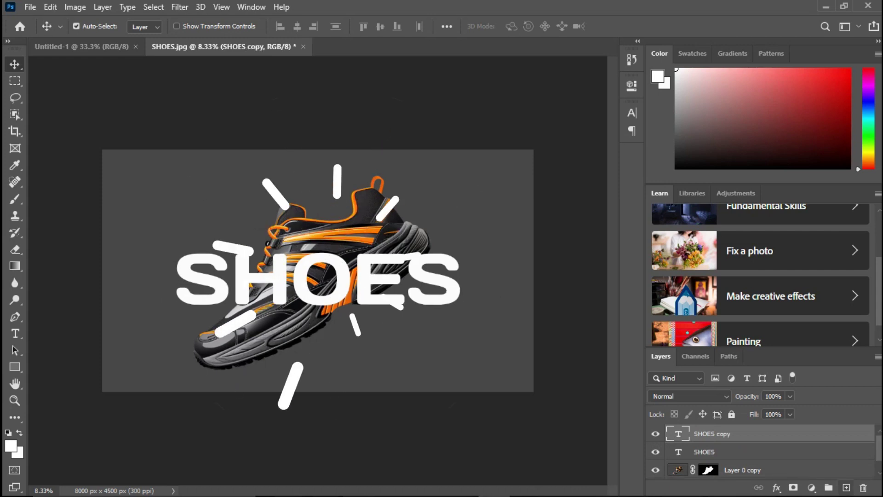
scroll(759, 450, "down", 1)
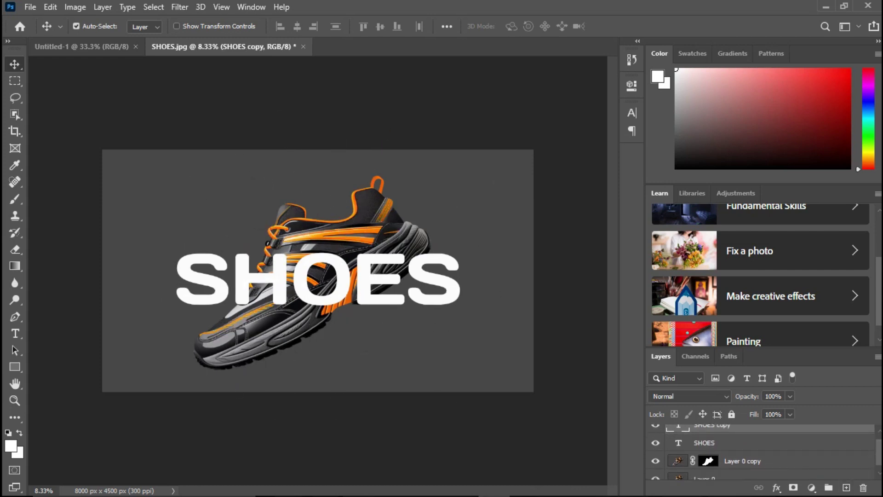
left_click_drag(713, 425, 713, 468)
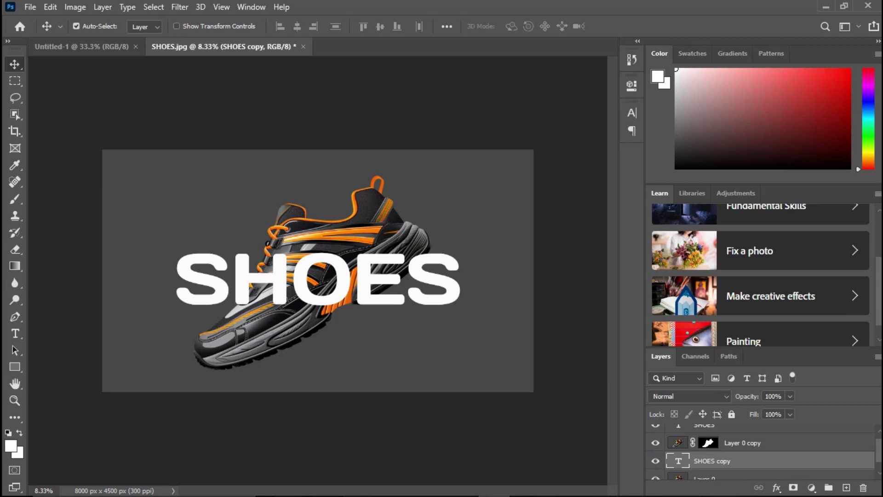
scroll(759, 451, "up", 1)
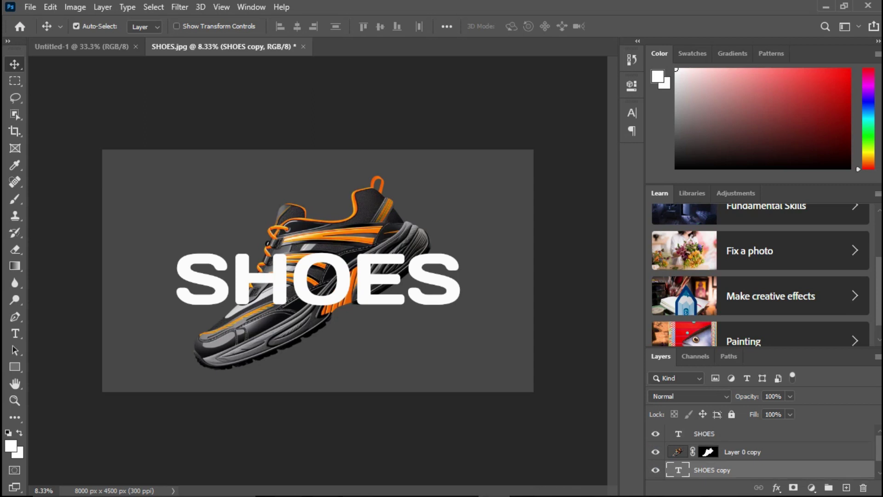
- Set the original SHOES layer's fill to 0%
left_click(705, 433)
left_click(790, 414)
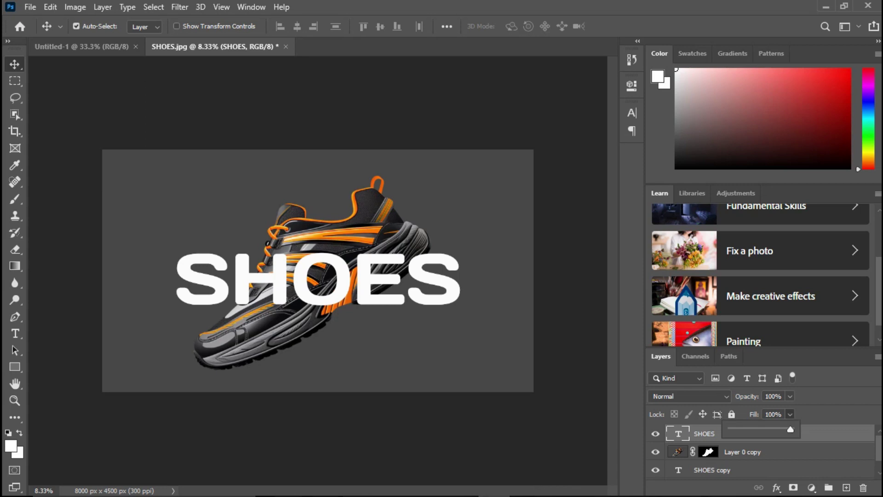
left_click_drag(790, 429, 731, 429)
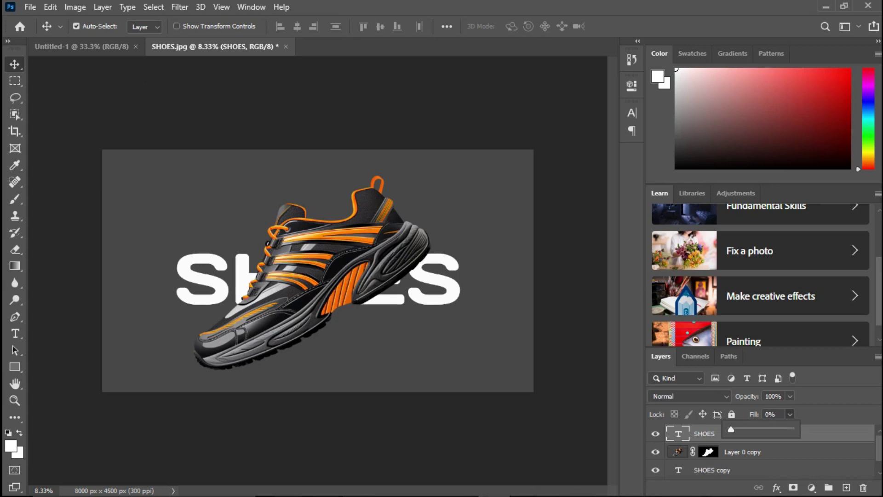
key("Return")
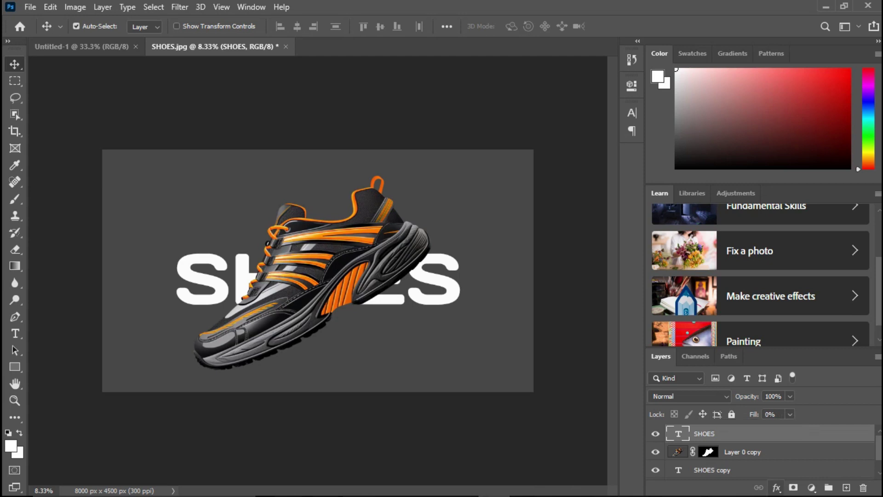
- Add a 15 px white inside Stroke effect with Color fill to the transparent SHOES text
left_click(777, 488)
left_click(797, 391)
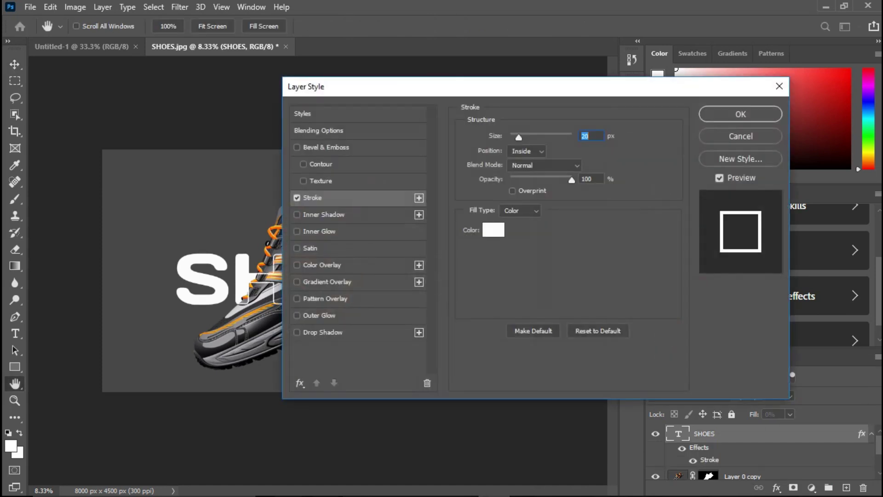
mouse_move(587, 85)
left_mouse_down()
mouse_move(347, 292)
mouse_move(515, 340)
mouse_move(485, 96)
left_mouse_up()
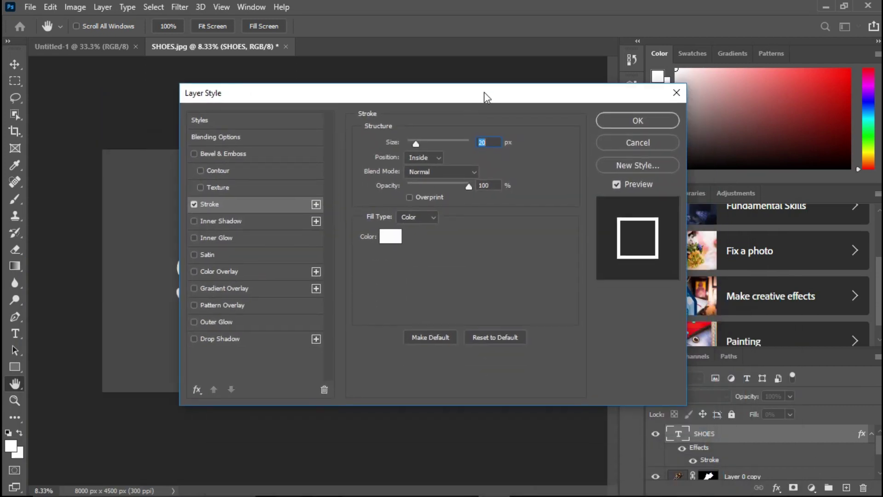
key("Down")
key("Down")
key("Down")
key("Up")
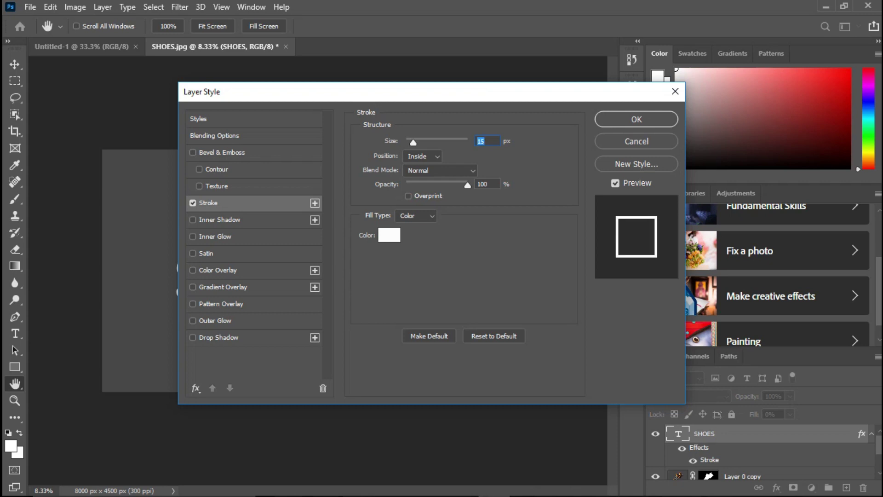
left_click_drag(457, 96, 619, 152)
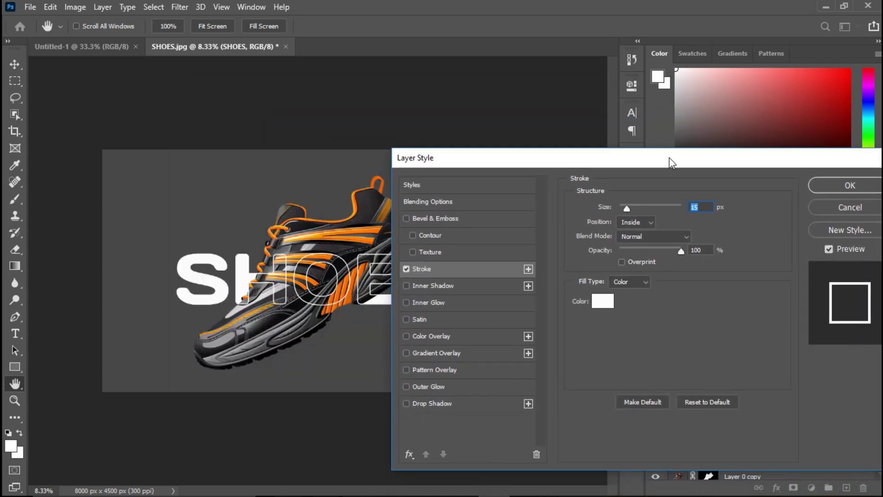
left_click_drag(619, 152, 496, 92)
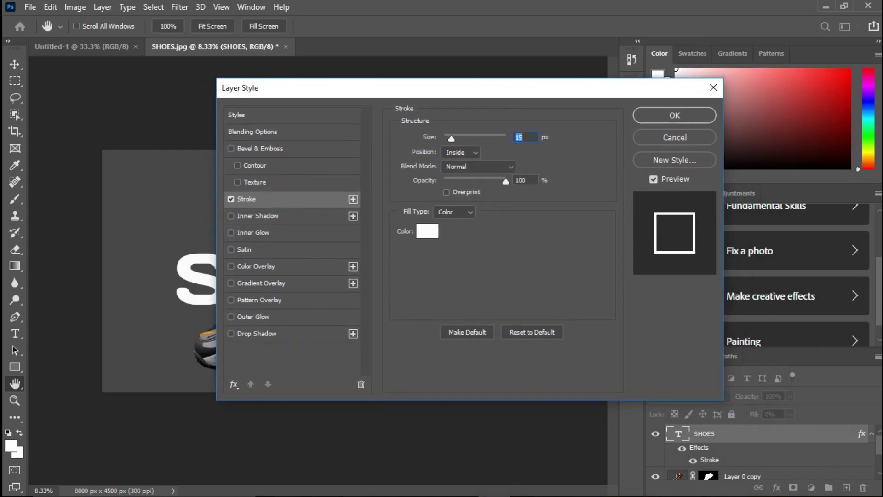
key("Tab")
left_click(454, 212)
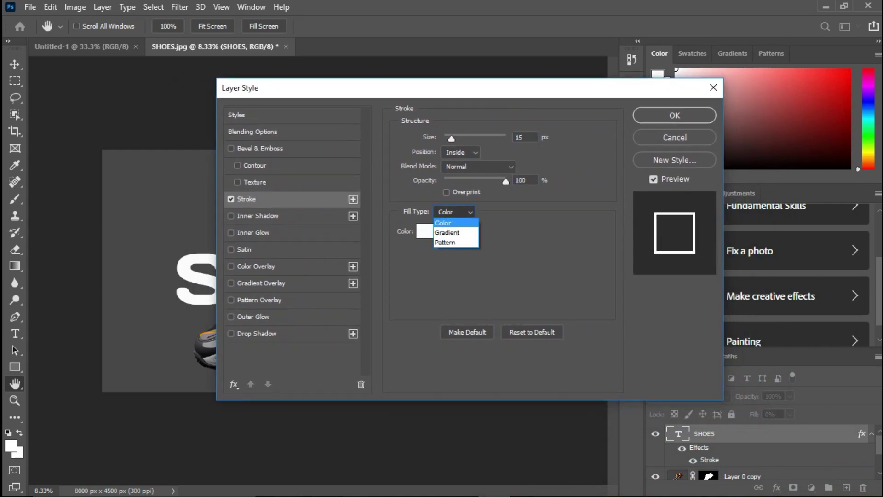
key("Escape")
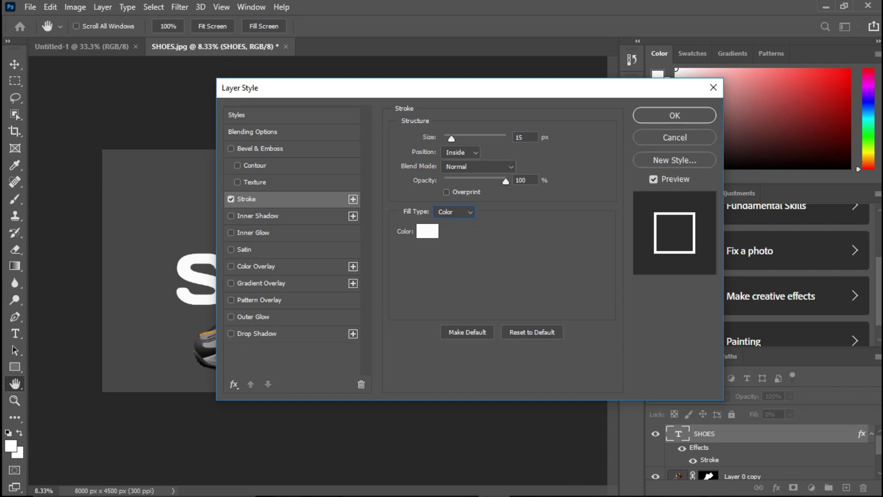
key("Return")
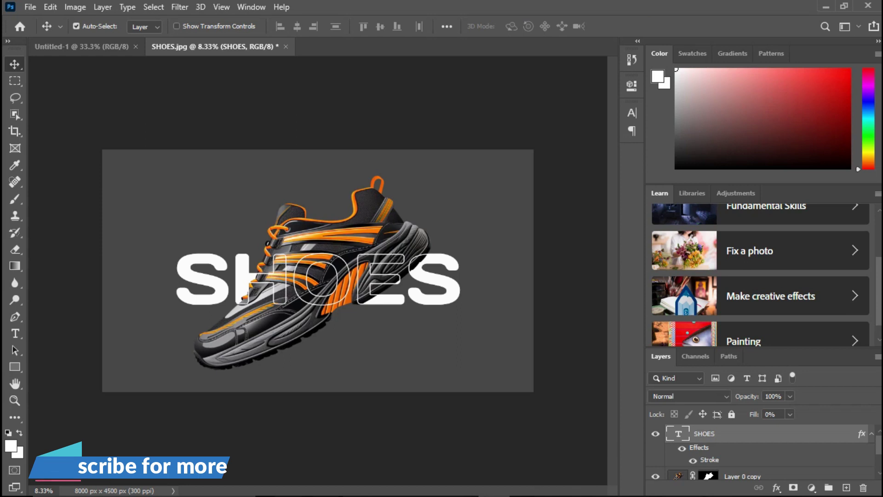
- Select the SHOES copy and outlined SHOES layers together and link them
scroll(759, 450, "down", 3)
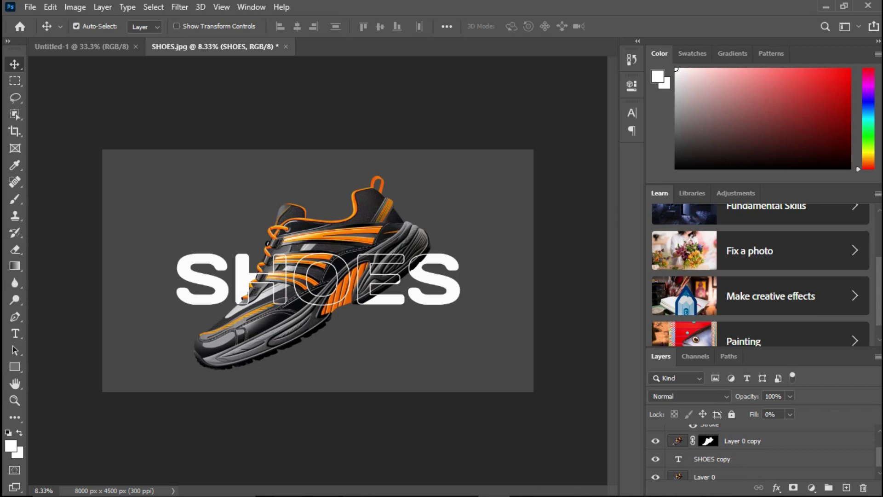
left_click(76, 26)
left_click(745, 440)
left_click(712, 459, "shift")
left_click(712, 459, "ctrl")
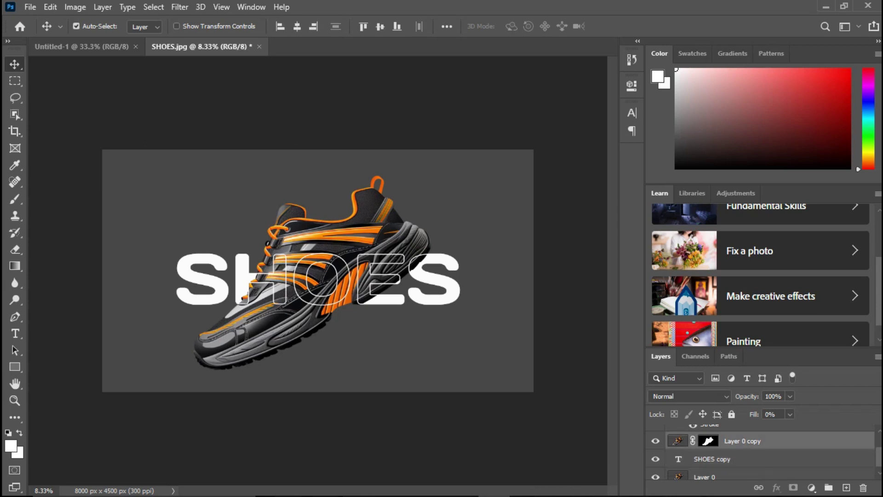
left_click(712, 459)
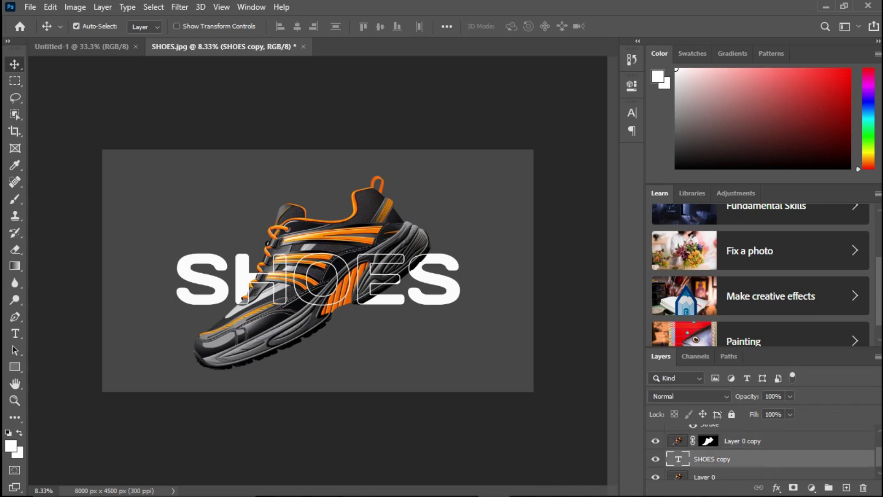
scroll(759, 455, "up", 3)
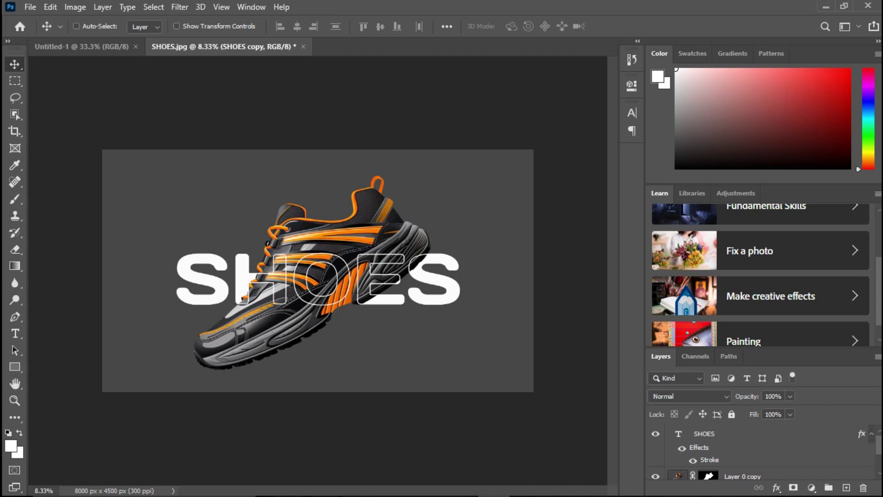
left_click(704, 433, "ctrl")
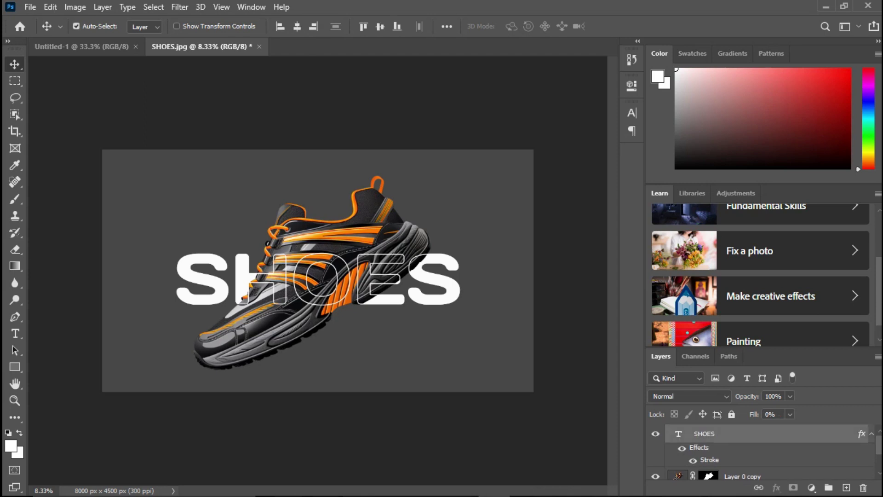
scroll(759, 453, "down", 2)
left_click(759, 487)
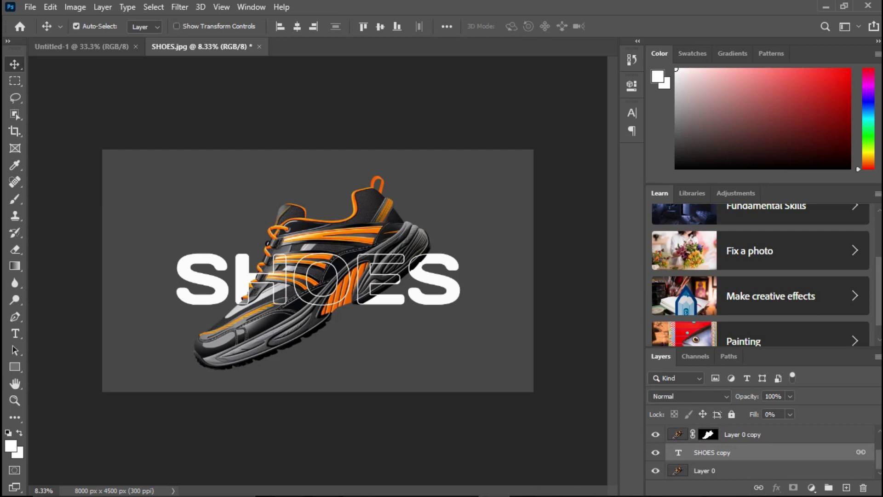
- Drag the linked SHOES text slightly left and down to rest across the sneaker's middle
mouse_move(460, 258)
left_mouse_down()
mouse_move(426, 260)
mouse_move(461, 276)
mouse_move(448, 265)
mouse_move(445, 283)
left_mouse_up()
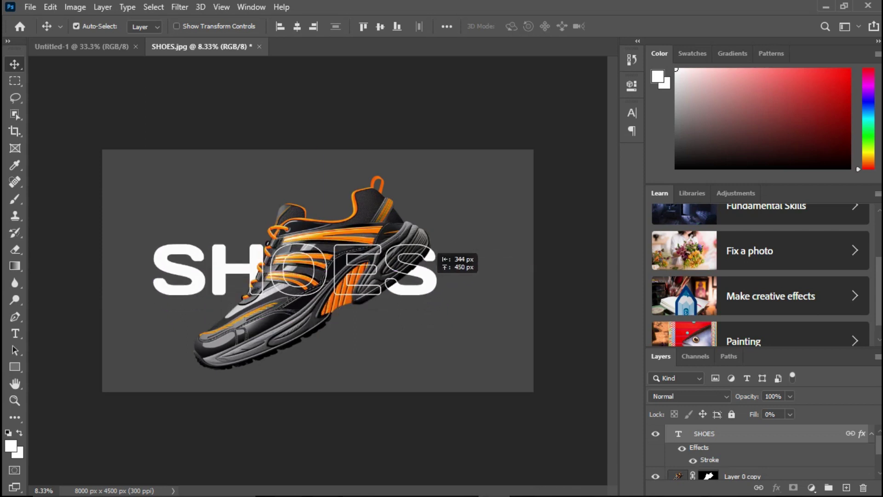
mouse_move(445, 283)
left_mouse_down()
mouse_move(426, 263)
mouse_move(439, 236)
mouse_move(470, 229)
mouse_move(515, 246)
mouse_move(515, 270)
mouse_move(499, 284)
mouse_move(438, 283)
mouse_move(445, 262)
left_mouse_up()
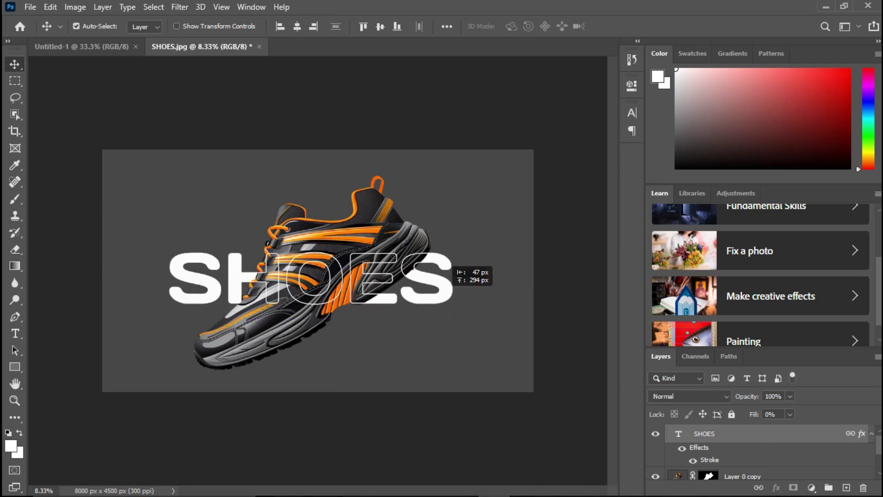
left_click_drag(445, 263, 452, 282)
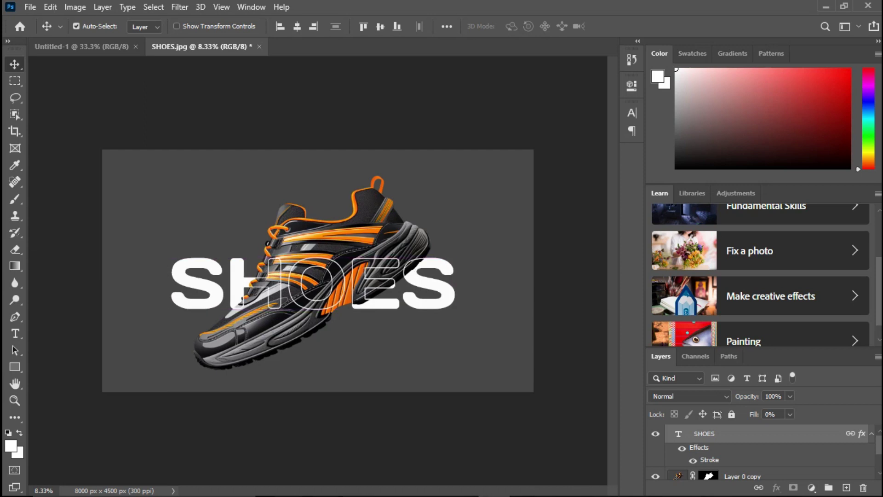